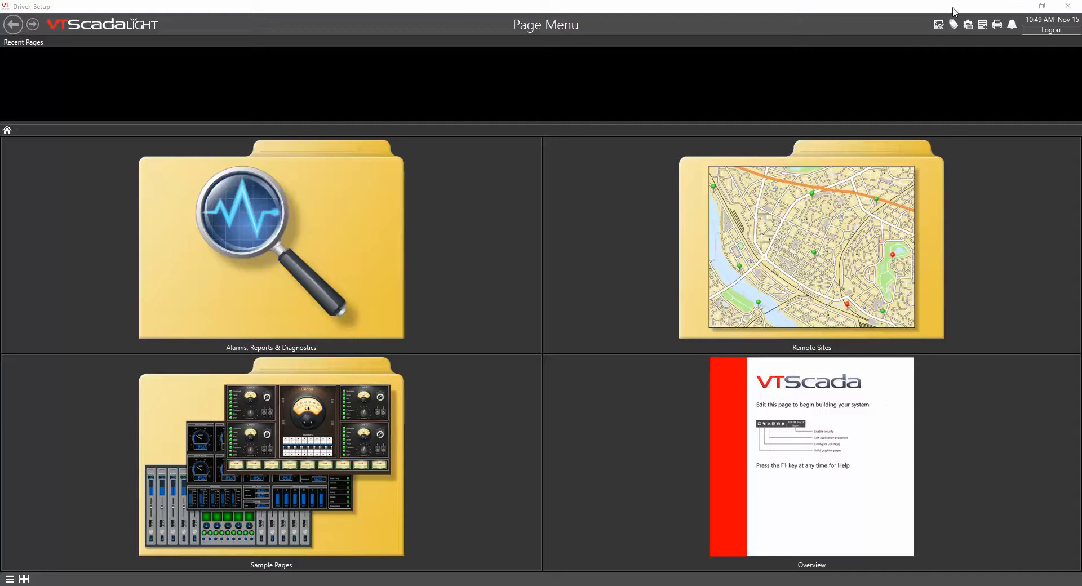
Step: Create a new CIP/ENIP Device driver tag named Driver1
click(954, 25)
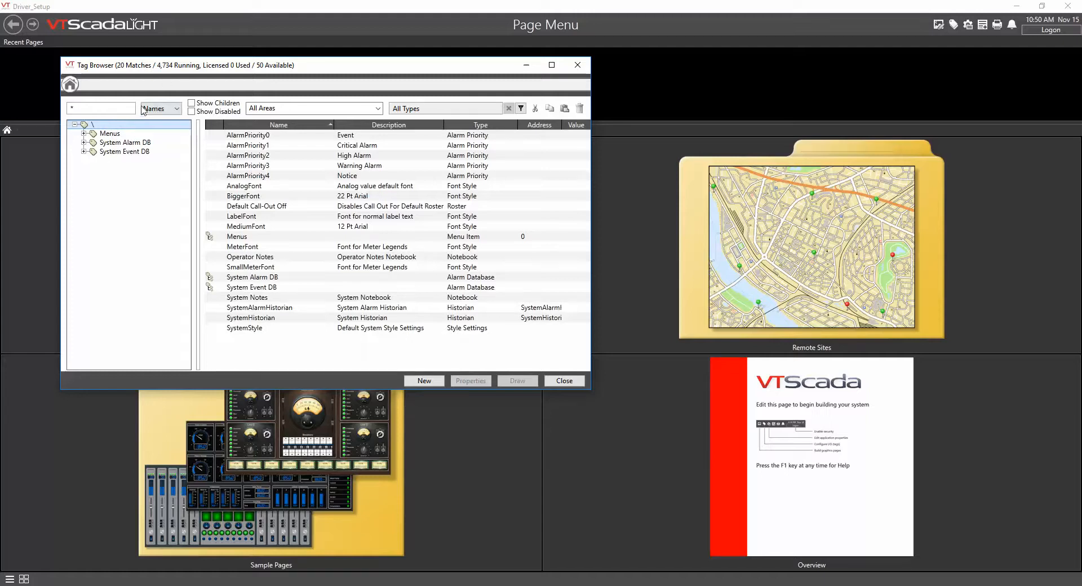
click(410, 384)
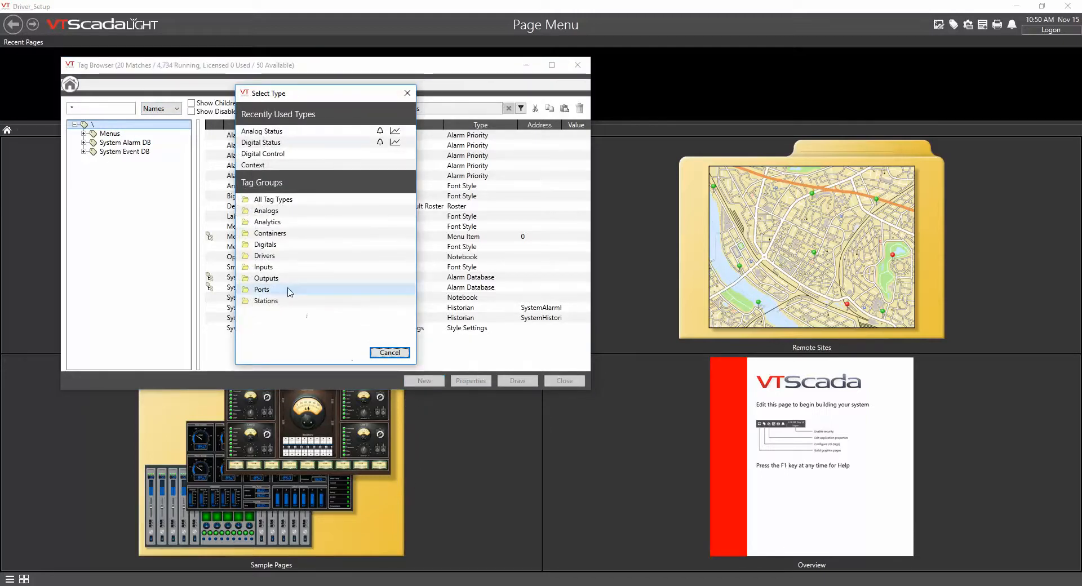
click(285, 257)
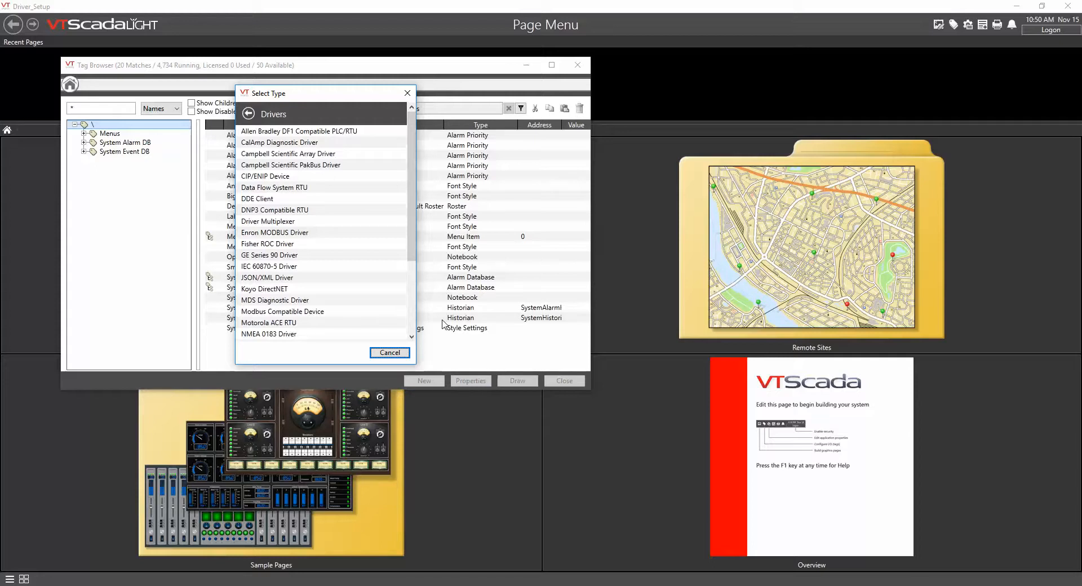
click(312, 177)
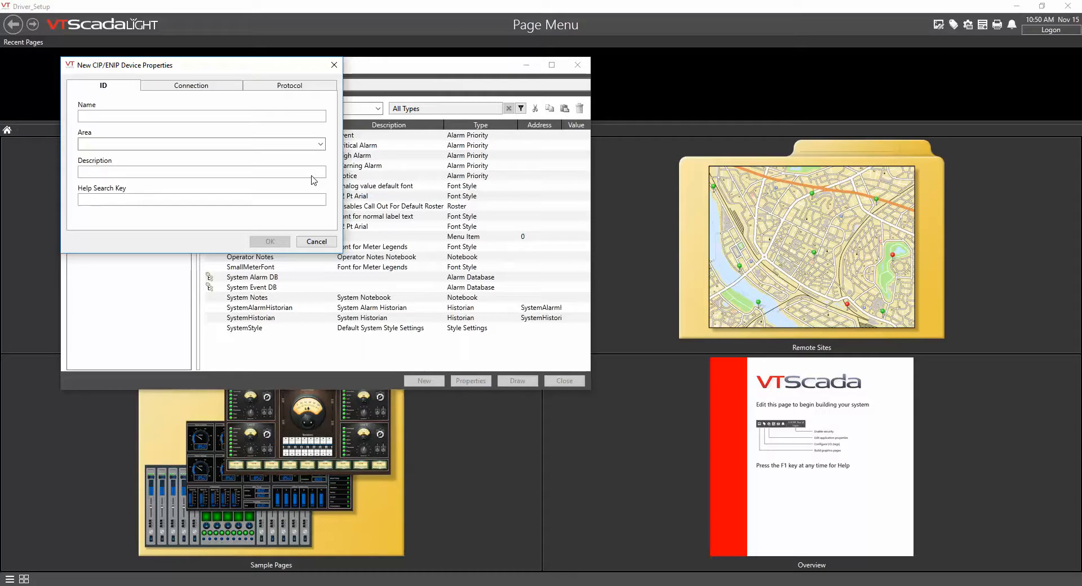
text(Driver1)
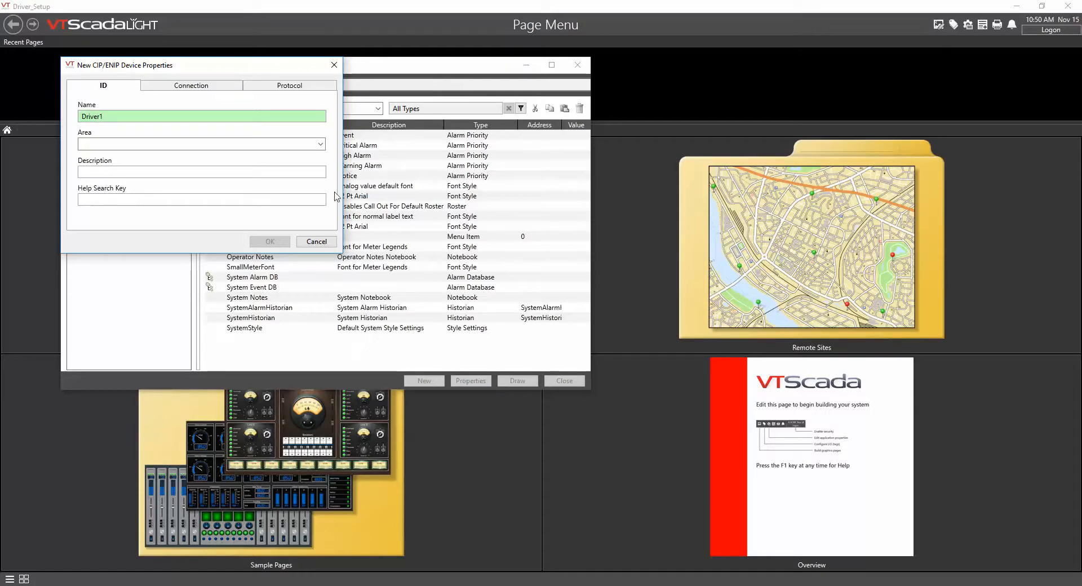
Step: Set the driver's area to PLC Project and its description to "EthernetIP Driver to PLC1"
click(321, 145)
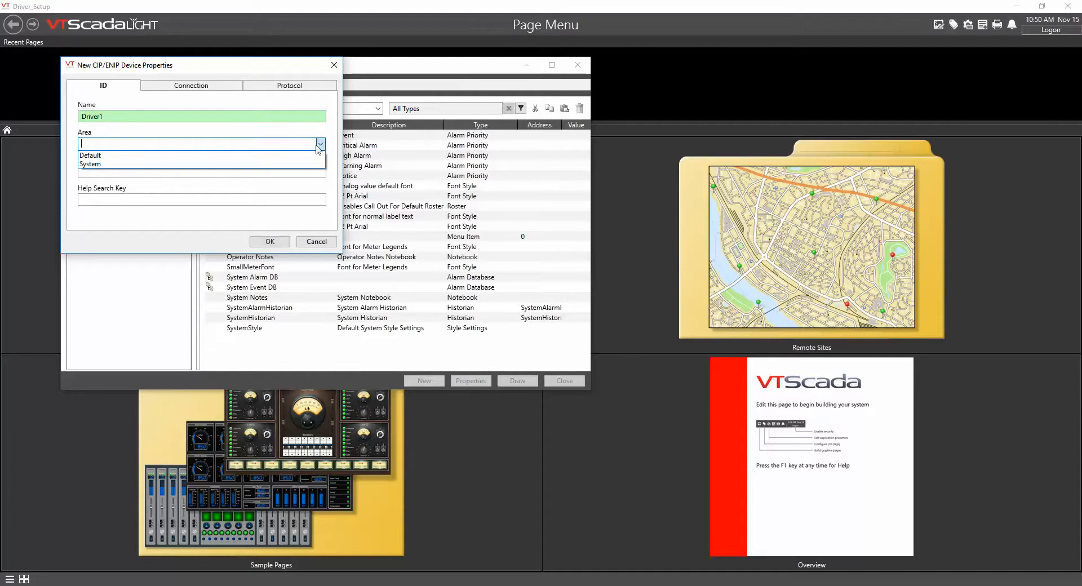
click(266, 162)
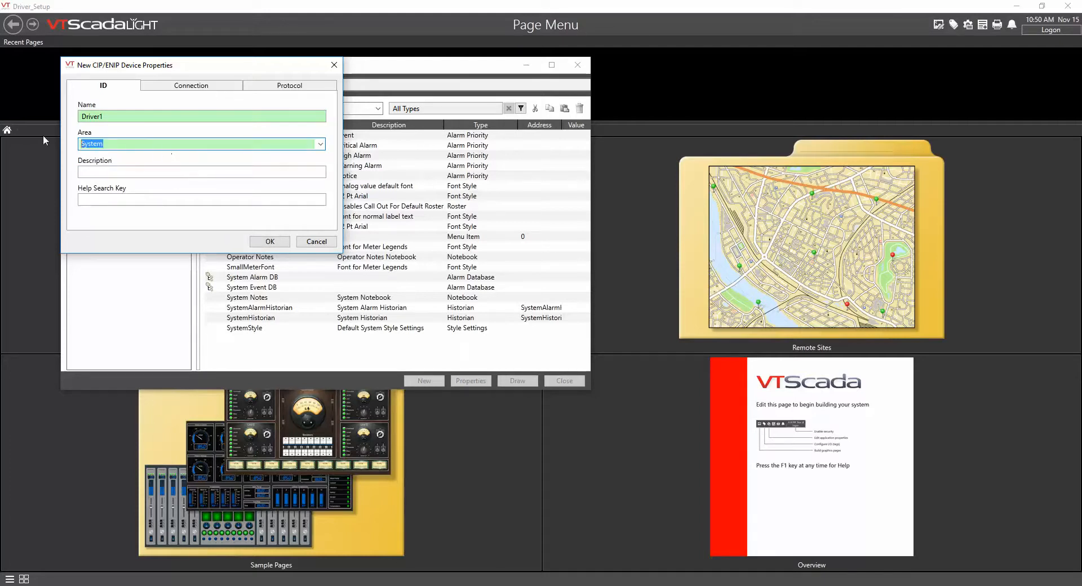
text(PLC Project)
click(211, 180)
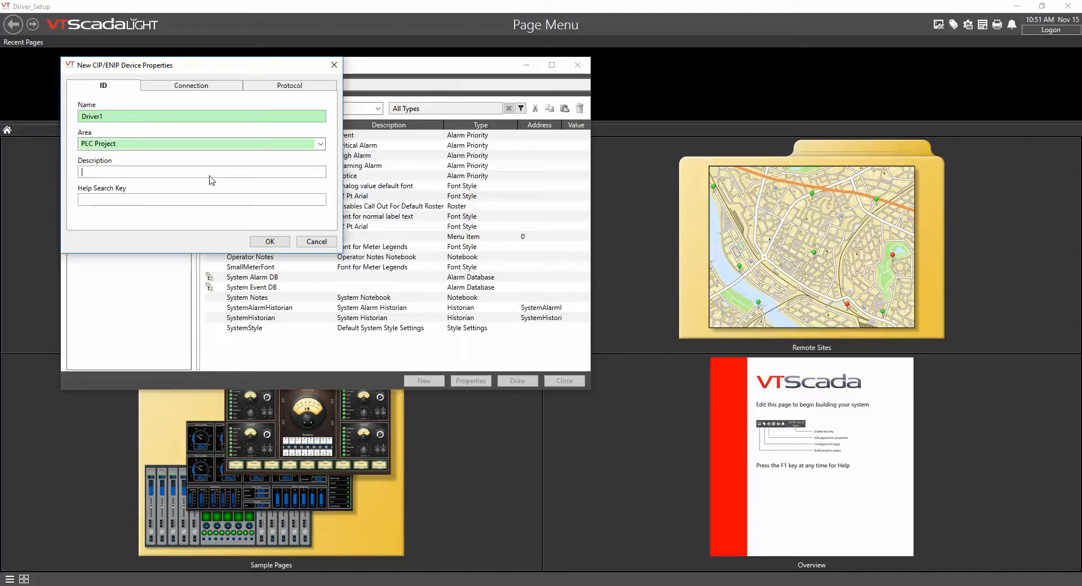
text(Ethe)
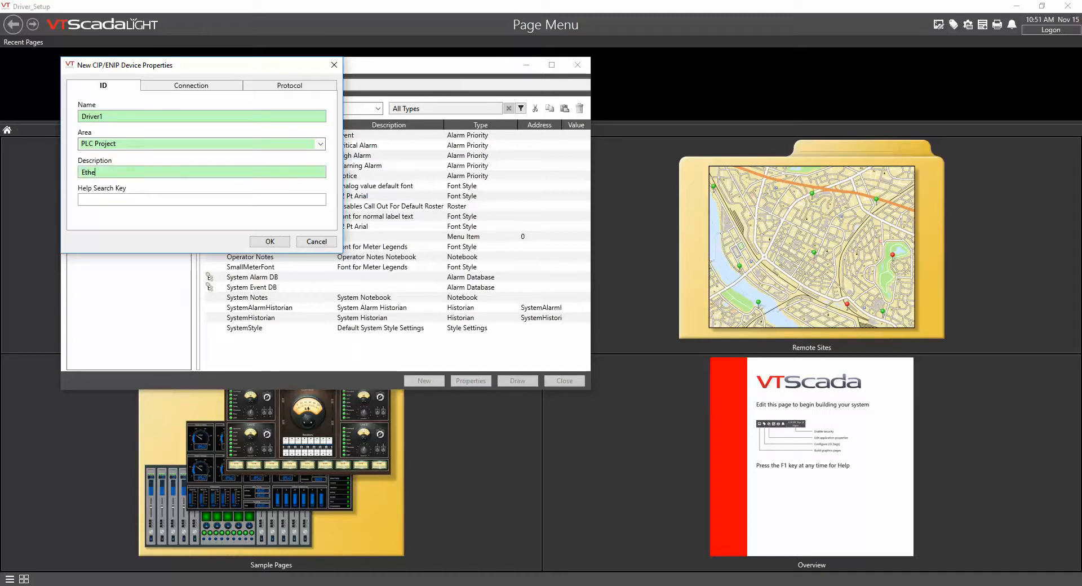
text(rnet /)
text(IP )
text(Driver)
text( to PLC1)
Step: For the driver's connection, create a new TCP/IP Port tag named TCP_Port1
click(219, 89)
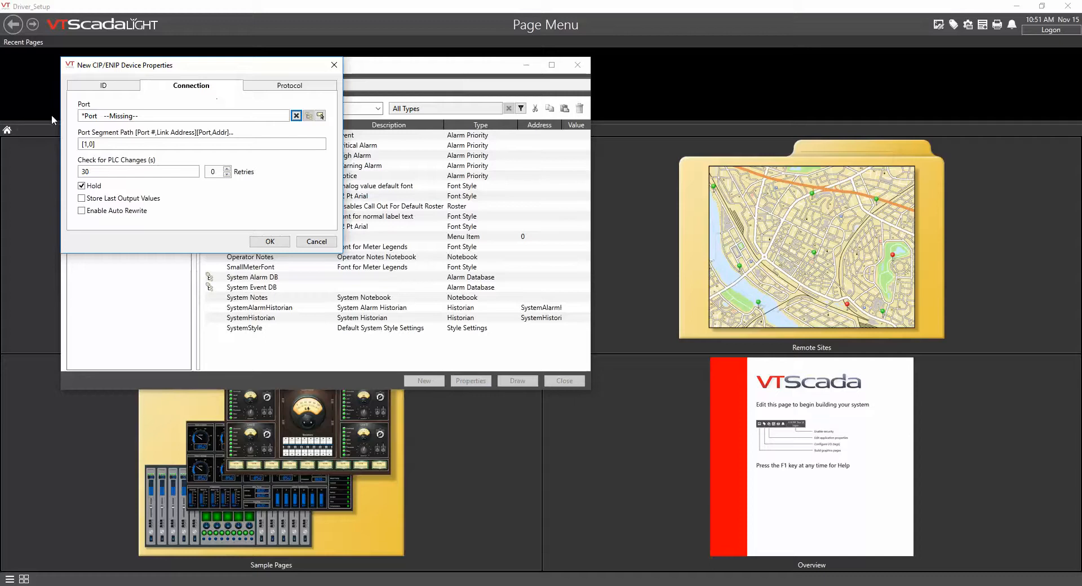
click(320, 116)
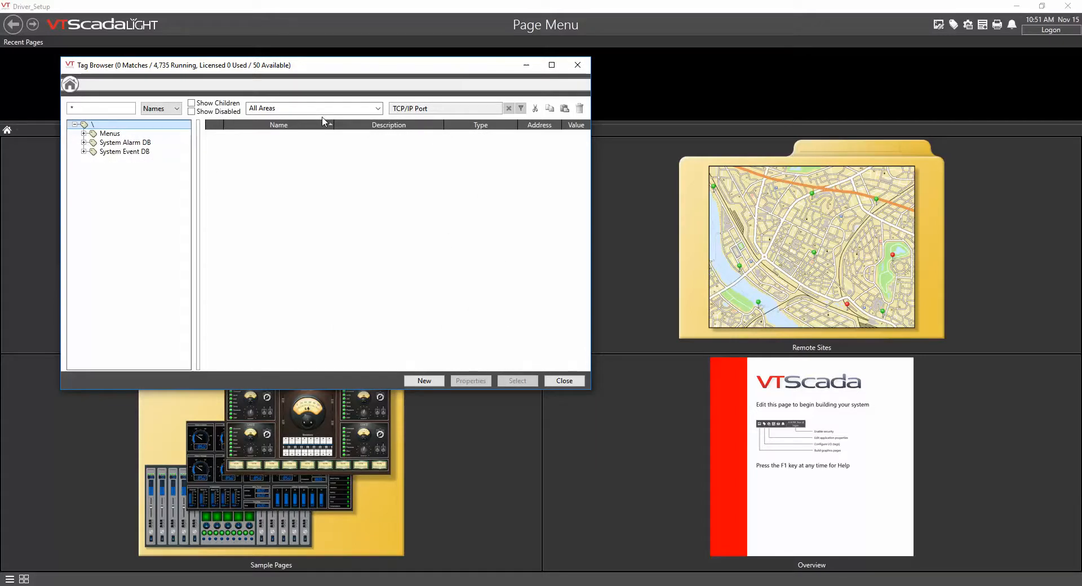
click(430, 383)
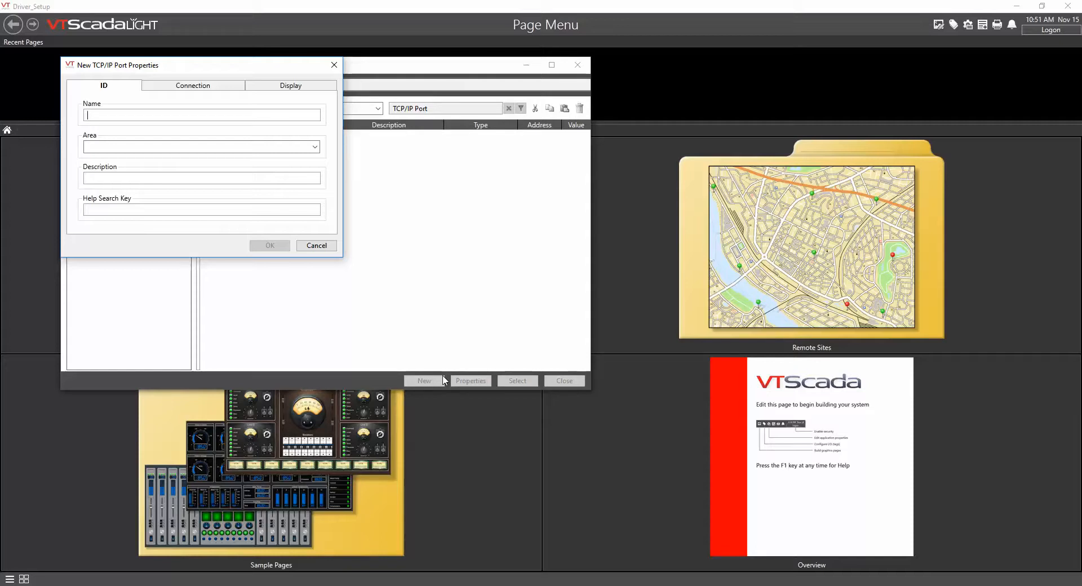
text(TCP_)
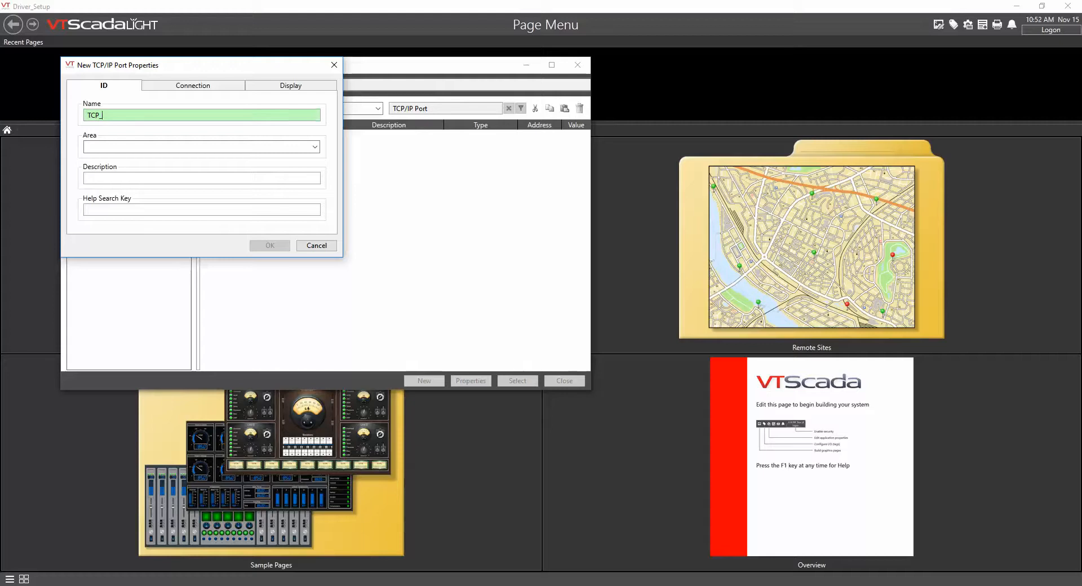
text(Port1)
Step: Set the port's area to PLC Project and its description to "TCP port for Driver1"
click(314, 146)
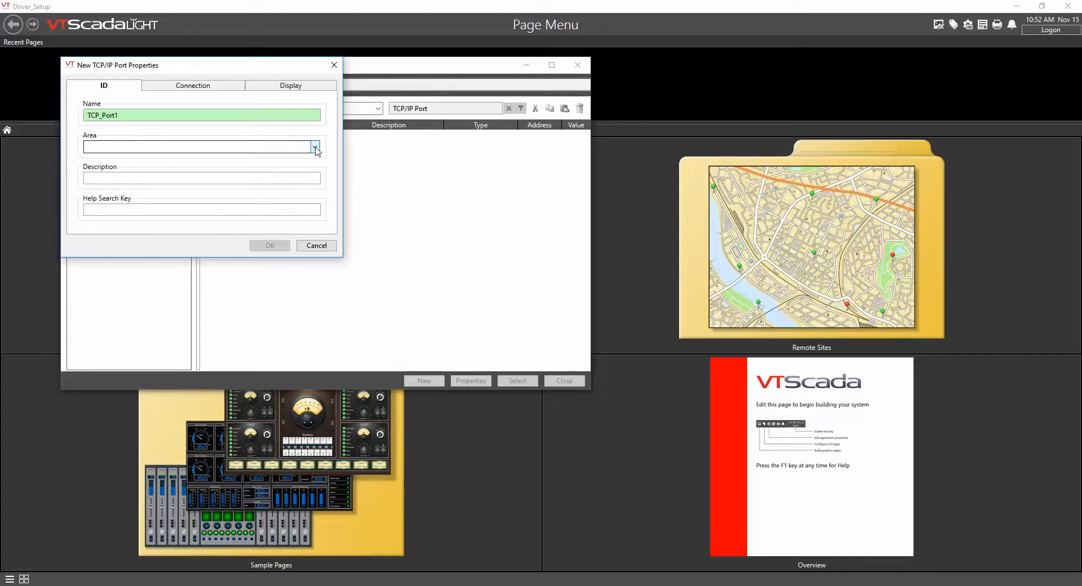
click(293, 167)
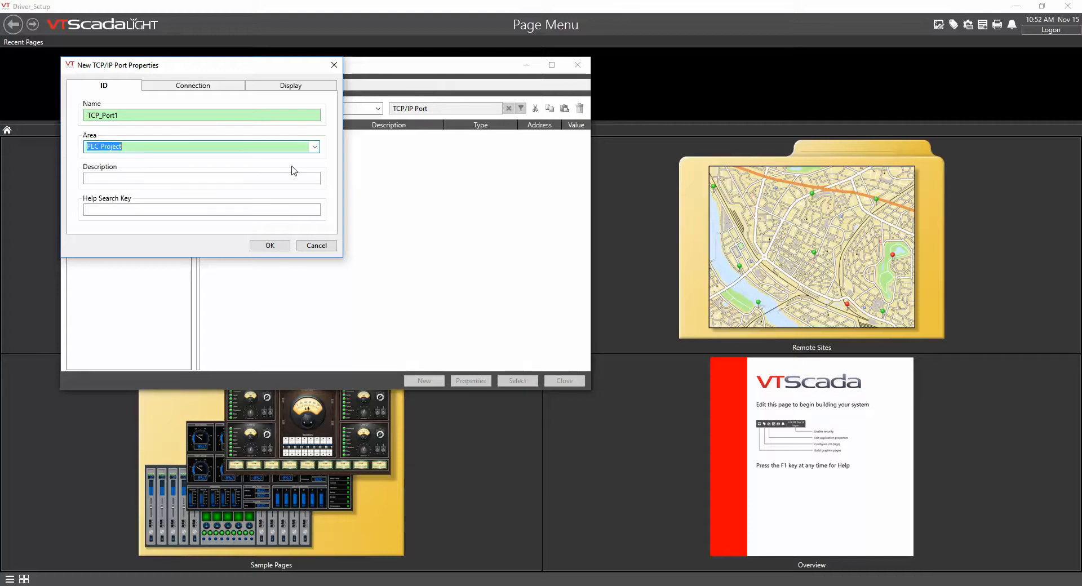
click(213, 180)
text(TCP)
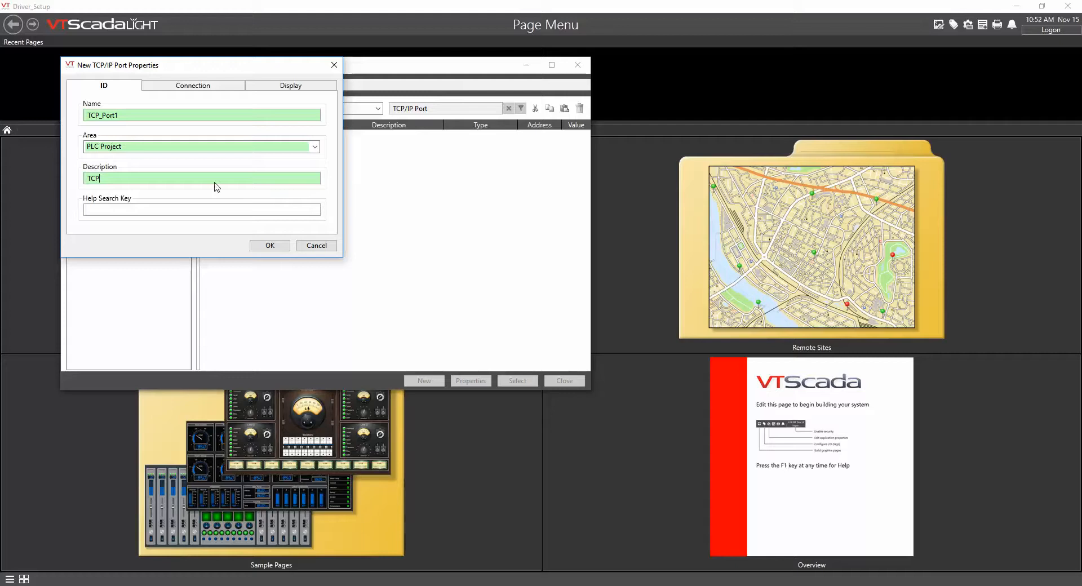
text( fo)
text(port for Driver1)
Step: Set the port's TCP/IP address to 10.1.1.1 and its port number to 44818, and save the port tag
click(211, 85)
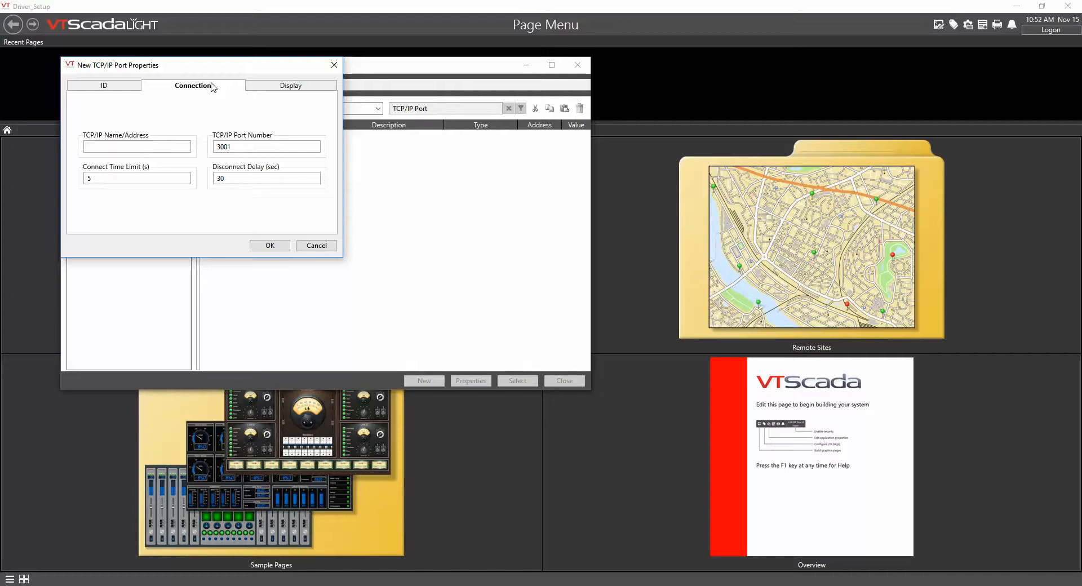
text(10)
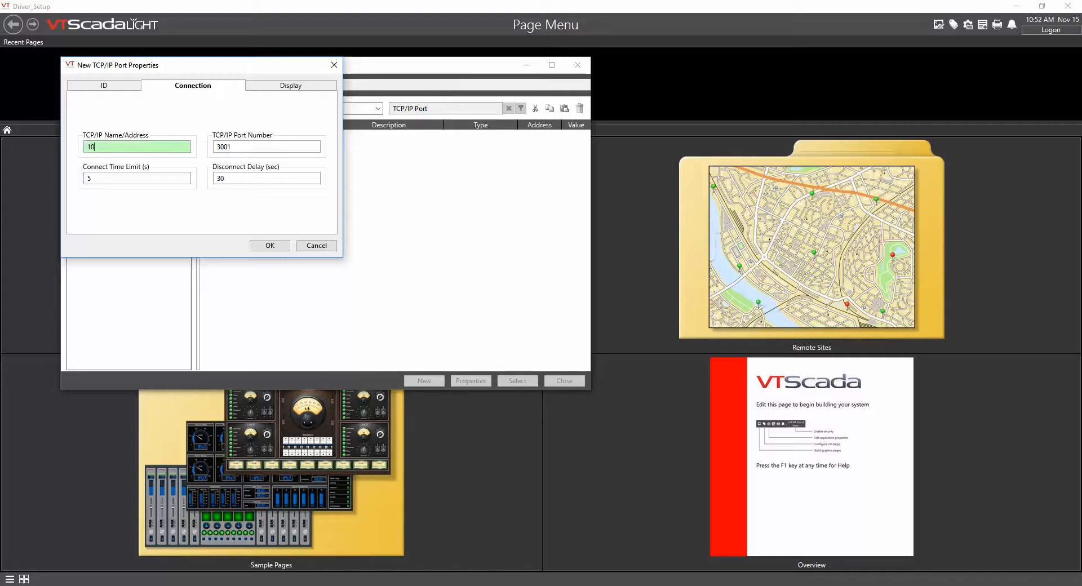
text(.1.1.1)
double_click(265, 147)
text(44818)
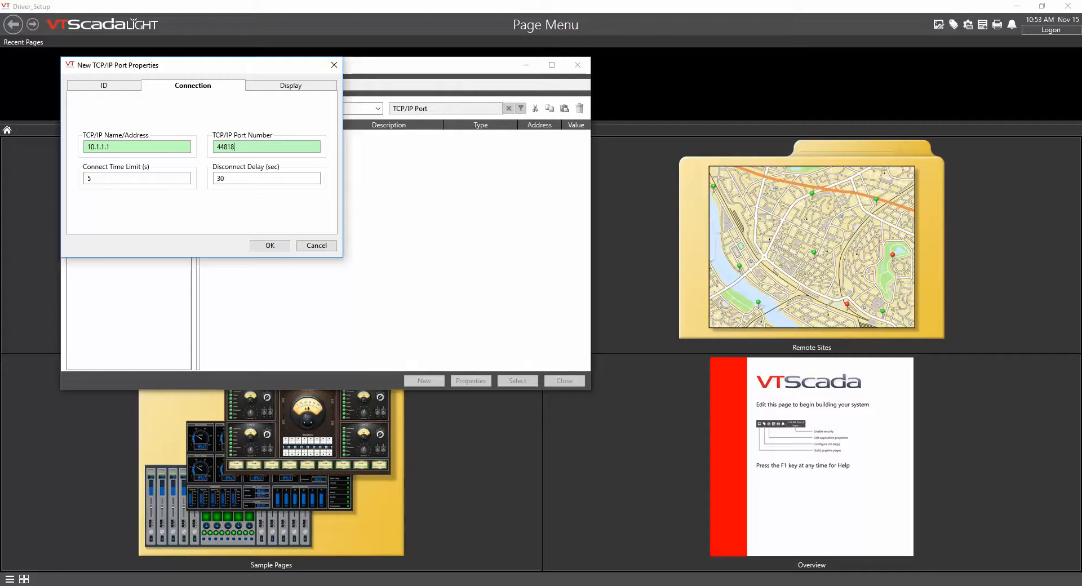
click(270, 246)
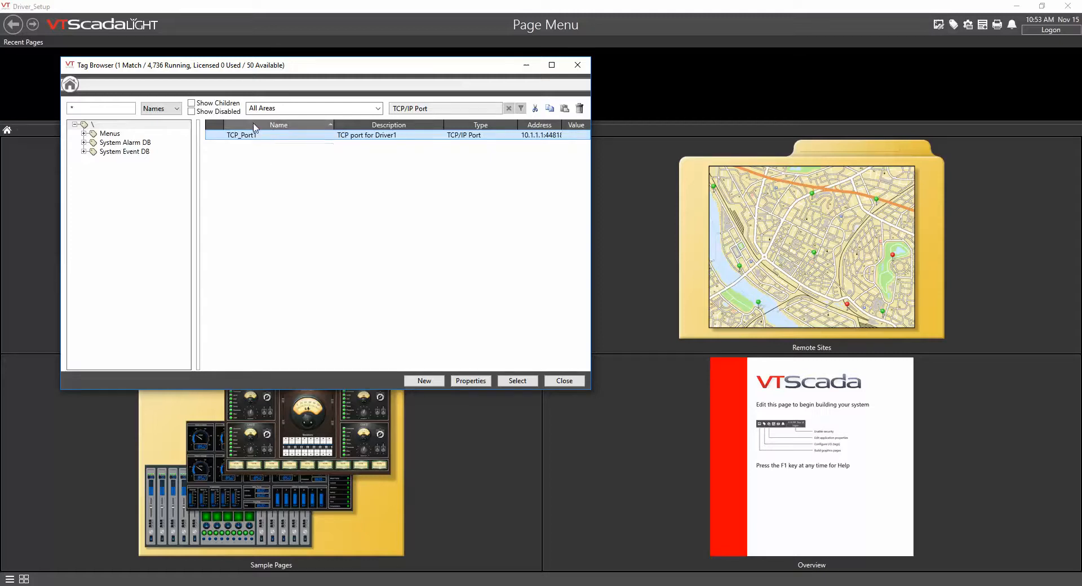
Step: Assign TCP_Port1 as the driver's port and save the Driver1 tag
click(514, 382)
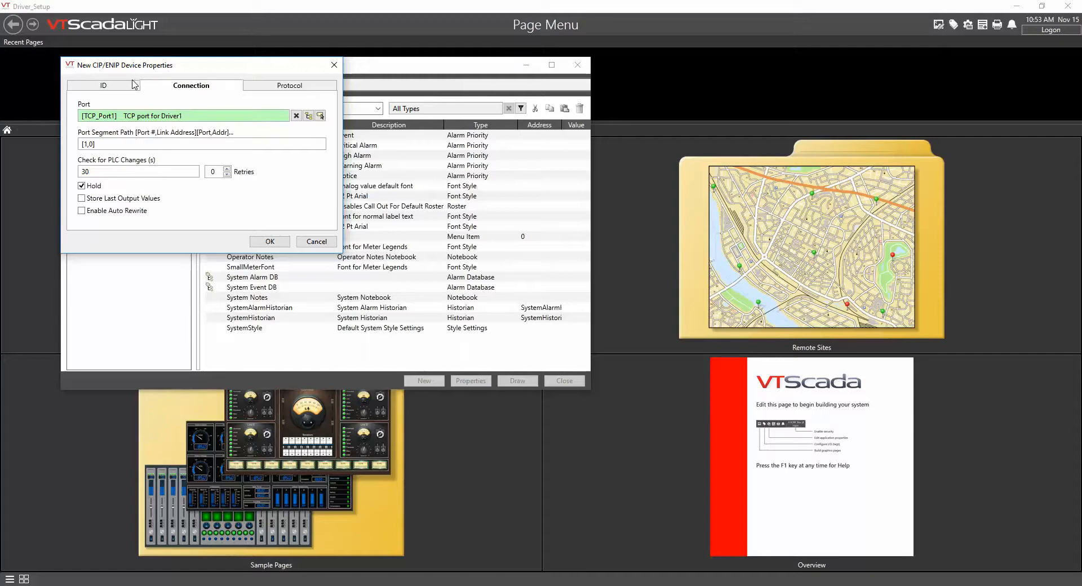
click(275, 242)
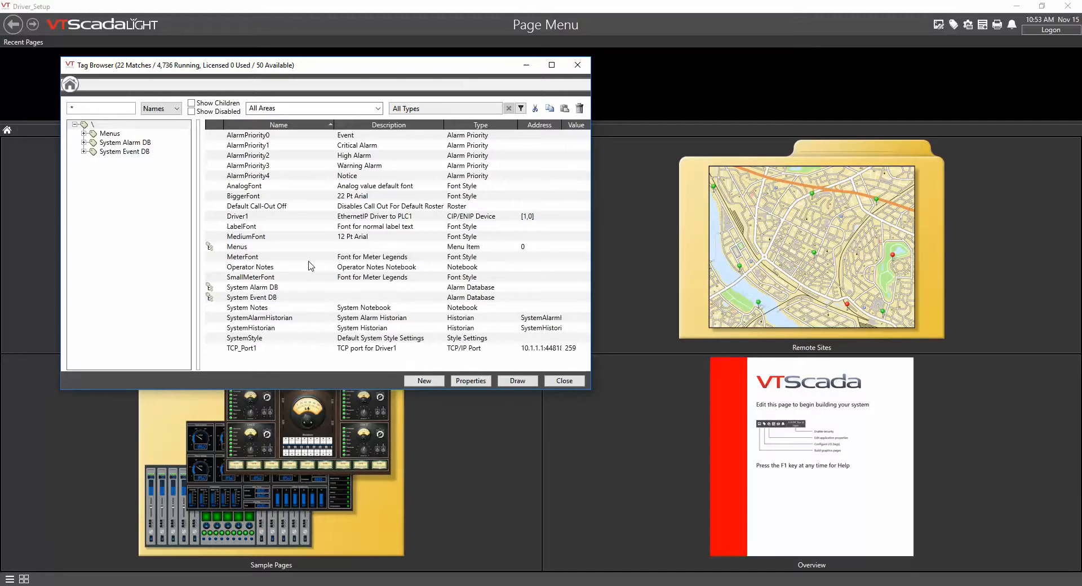
Step: Add a Digital Status child tag under Driver1 named Pump_Status with the description "Pump 1 Status"
click(277, 217)
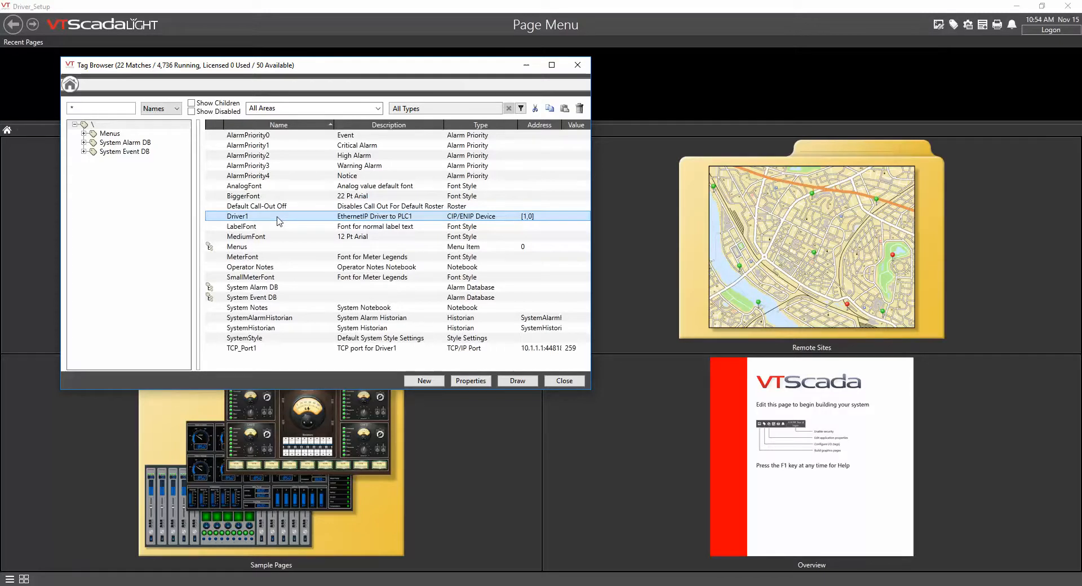
right_click(277, 221)
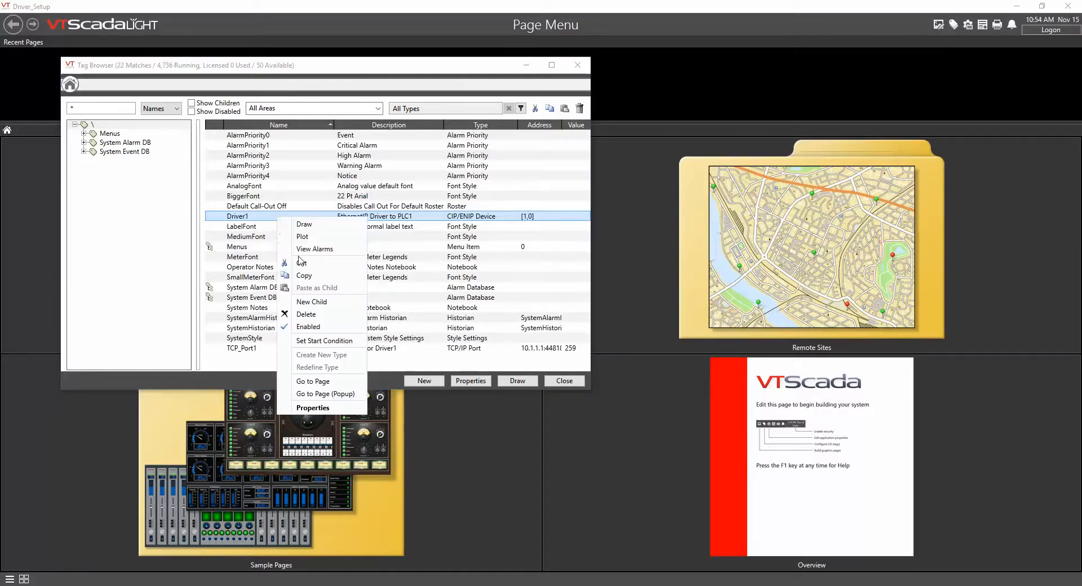
click(328, 307)
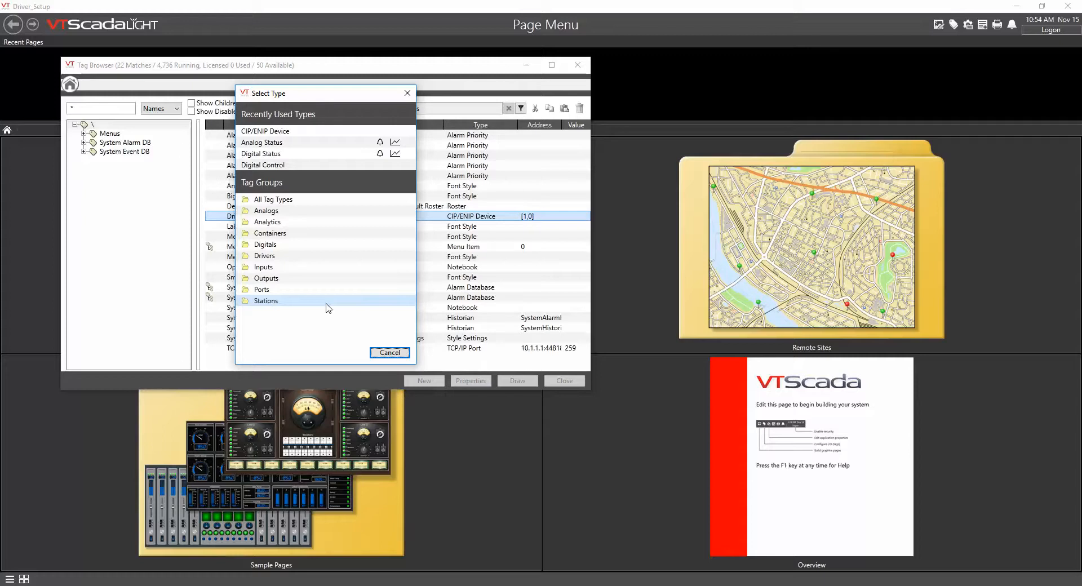
click(324, 245)
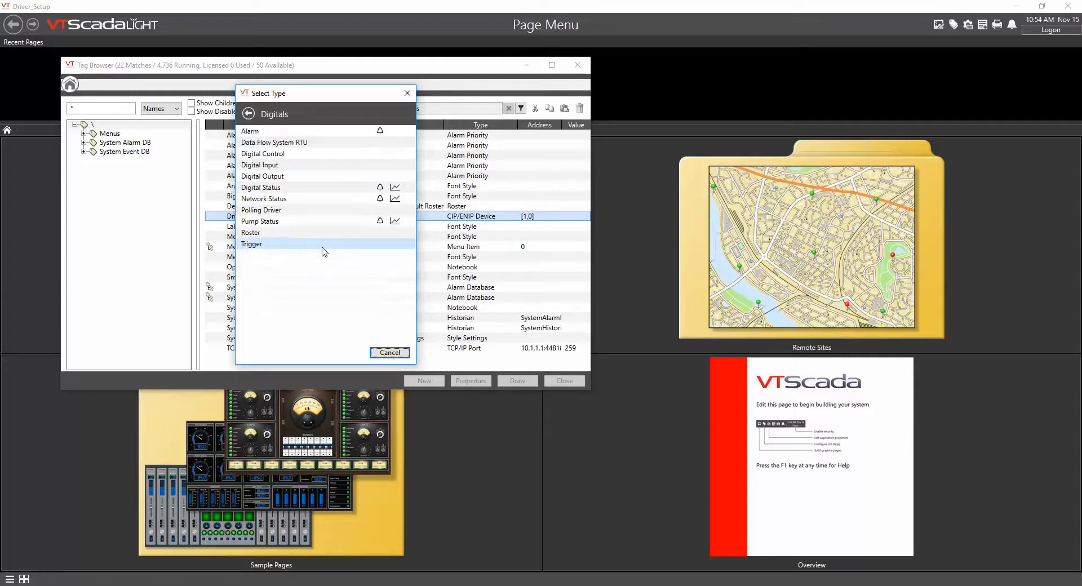
click(319, 191)
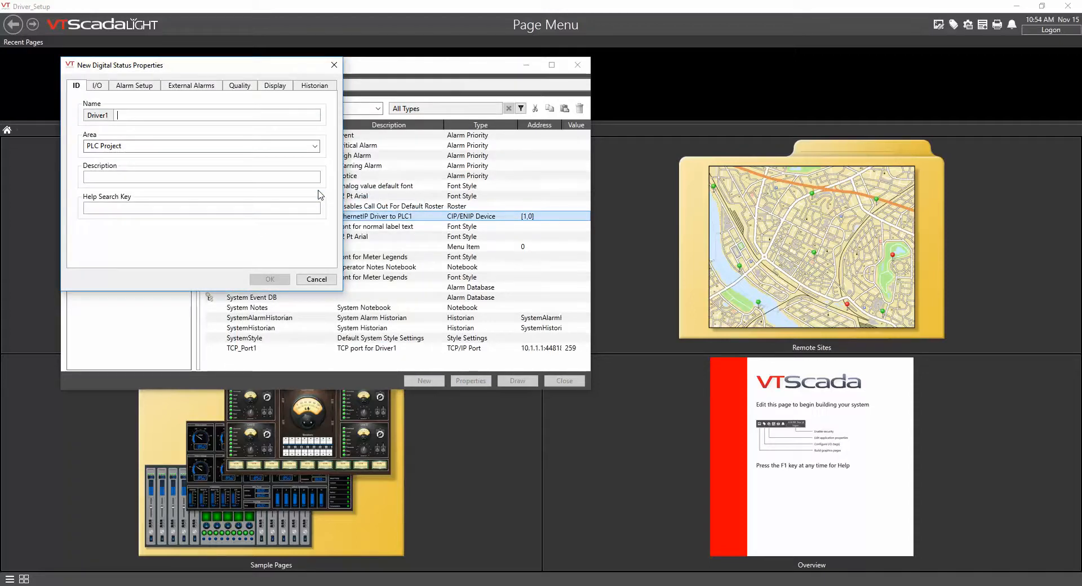
text(Pu)
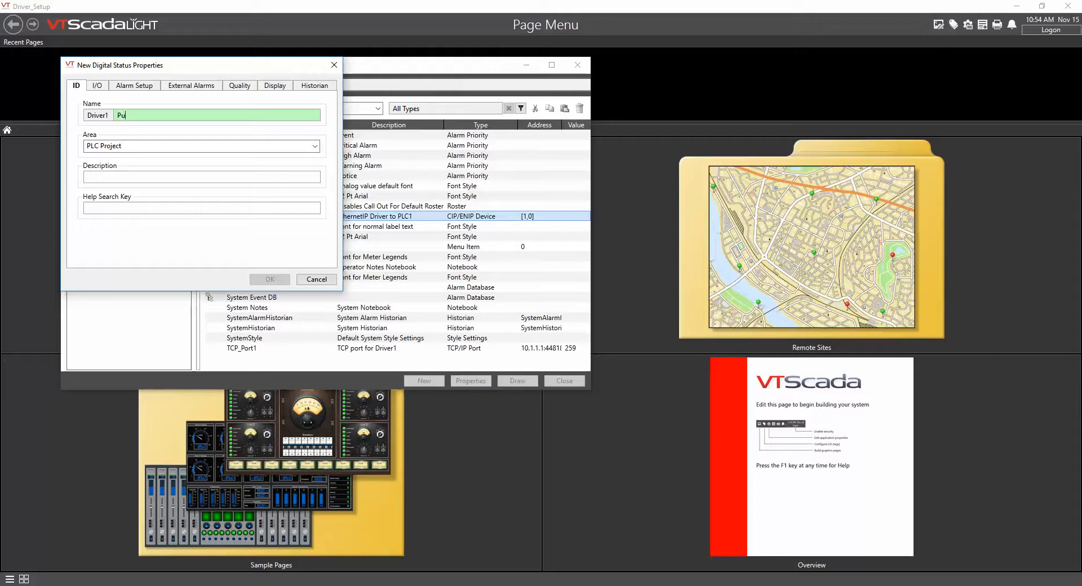
text(mp_Status)
text(P)
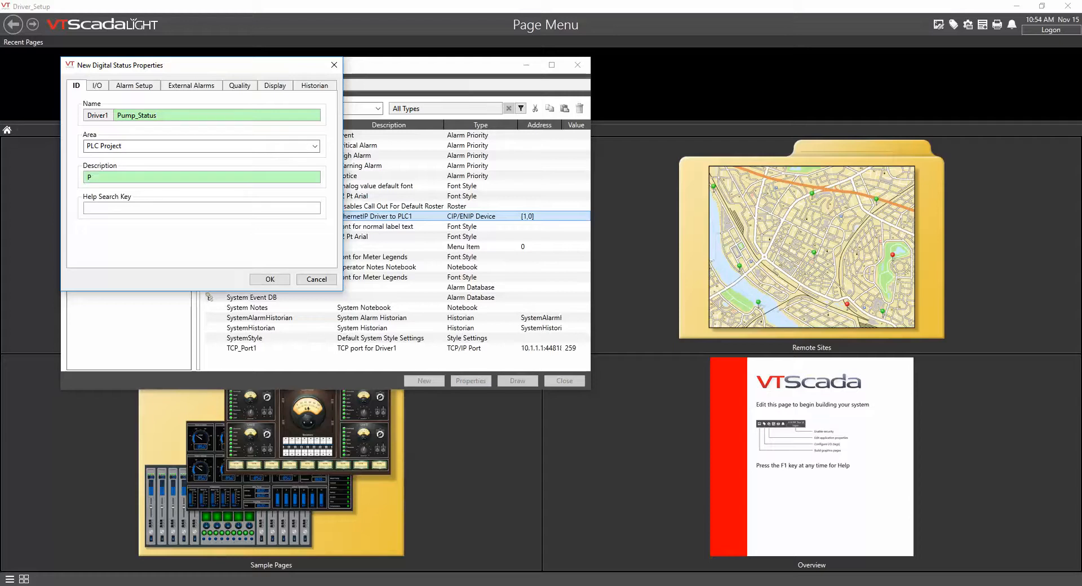
text(Ump 1 Status)
key(Left)
Step: Set Pump_Status's Bit 0 address to Stat1 and its scan rate to 0.1, and save the tag
click(98, 86)
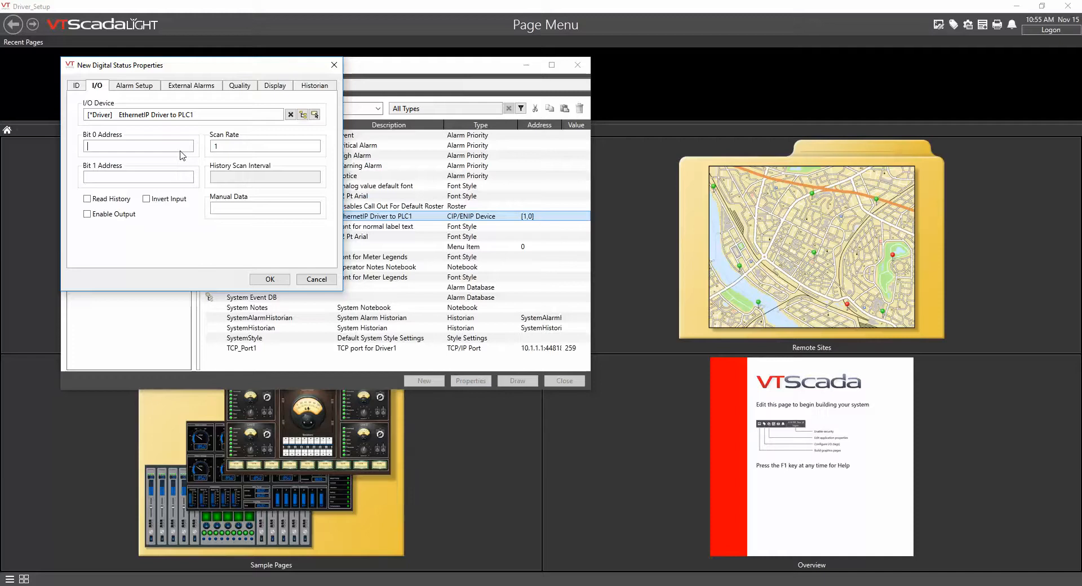
text(Stat1)
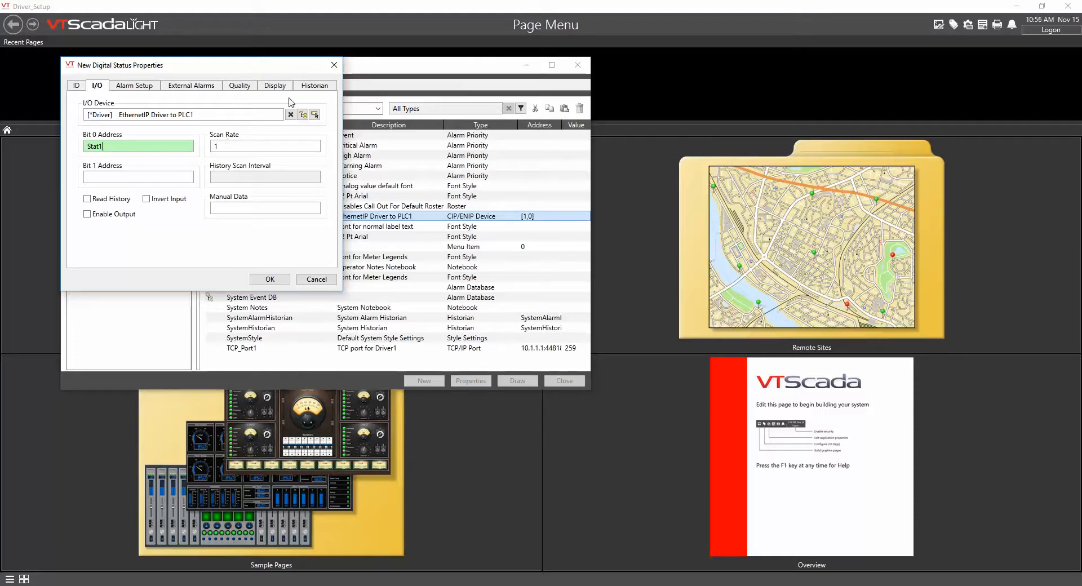
double_click(250, 148)
text(0.)
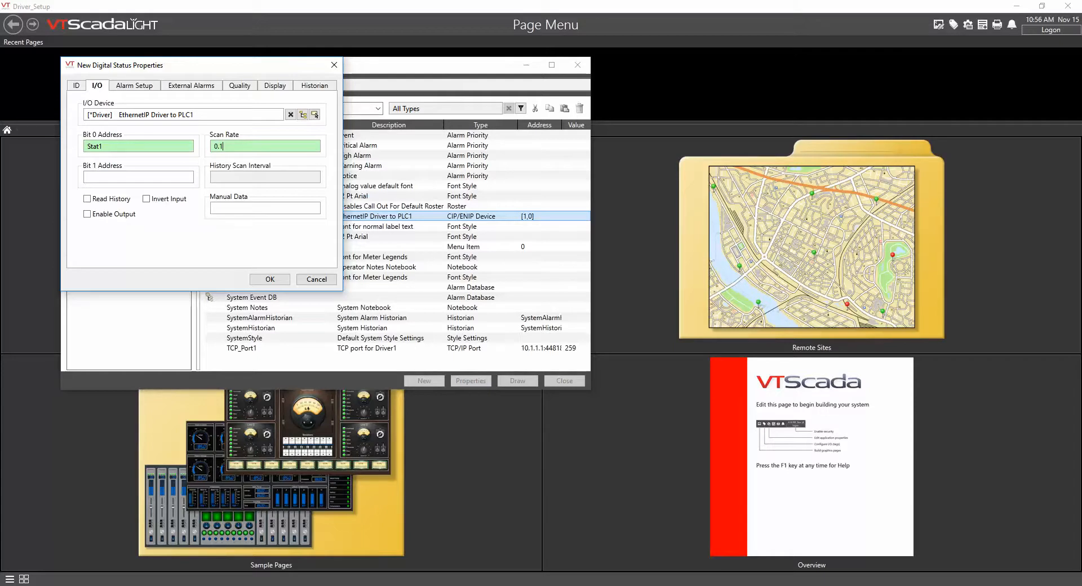
click(271, 280)
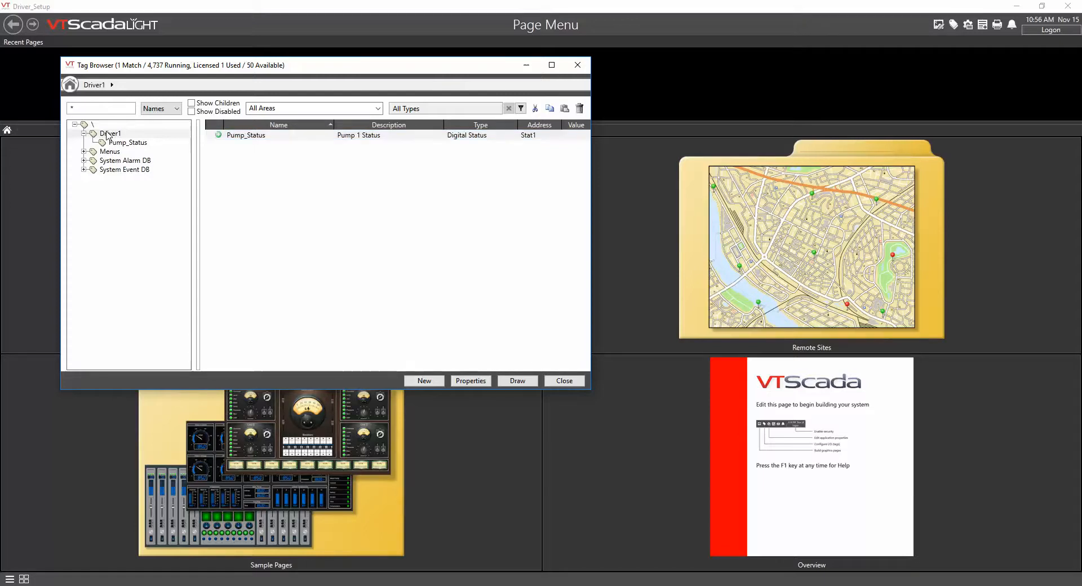
right_click(107, 135)
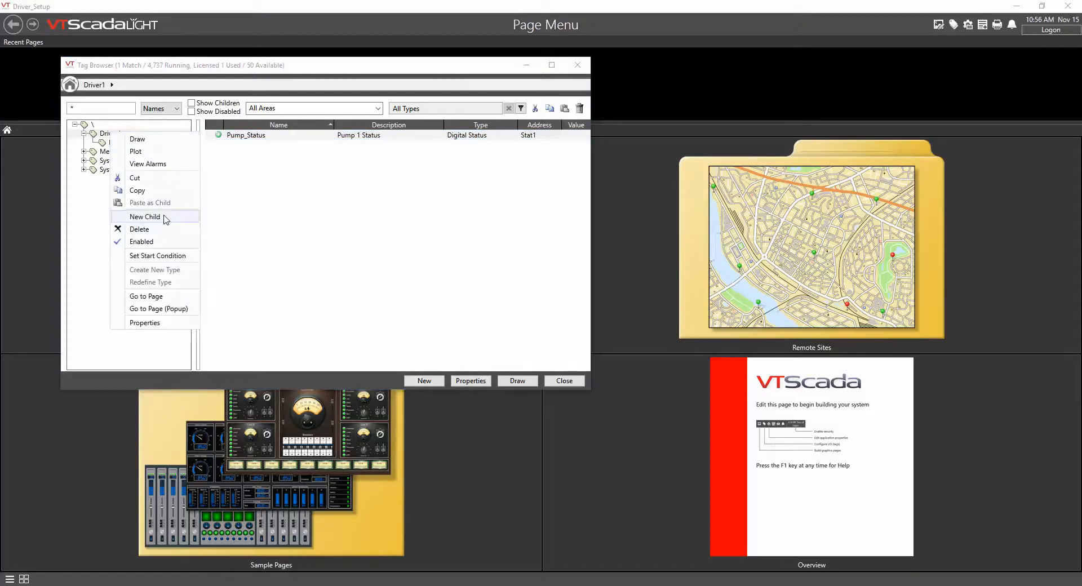
click(443, 365)
click(117, 161)
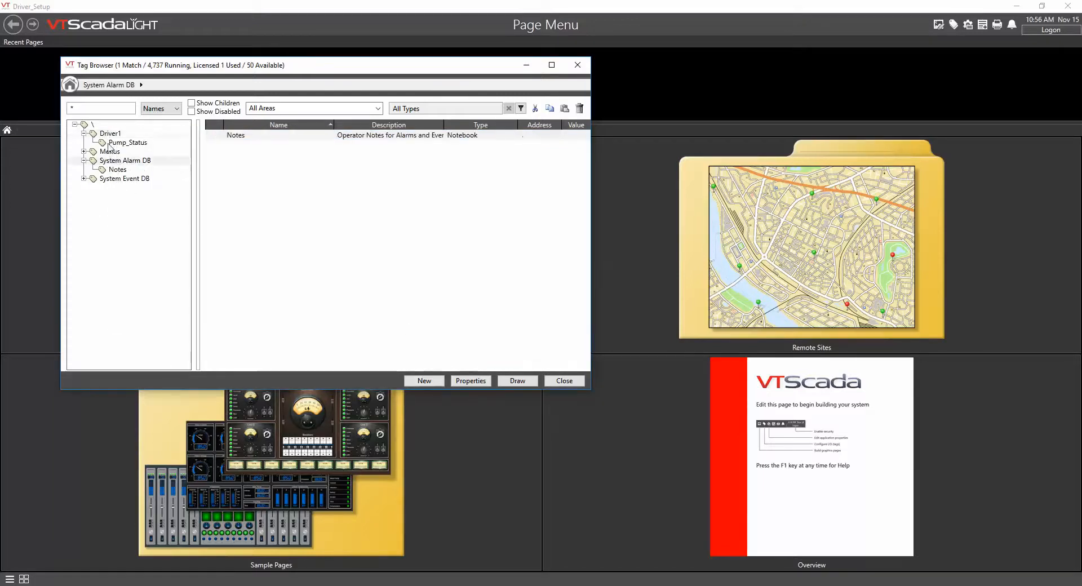
Step: Create an Analog Status child tag under Driver1 and name it Level
click(108, 135)
click(84, 161)
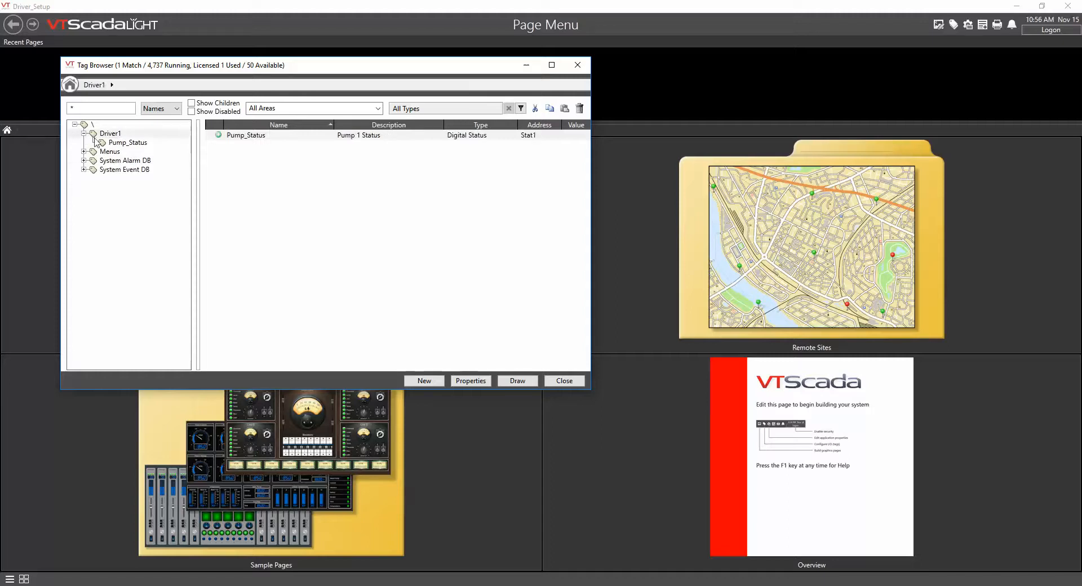
click(438, 384)
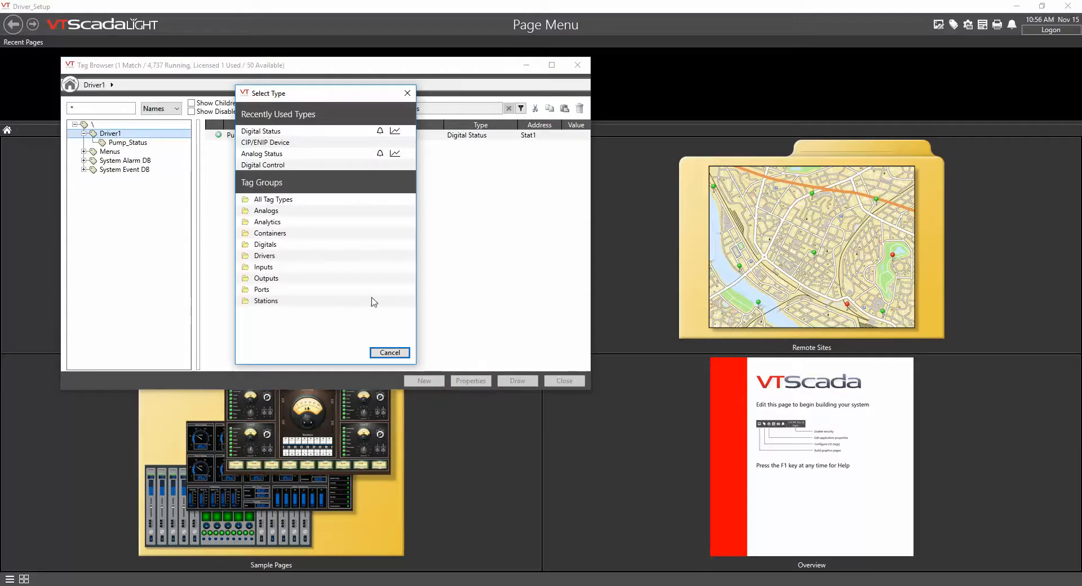
click(318, 211)
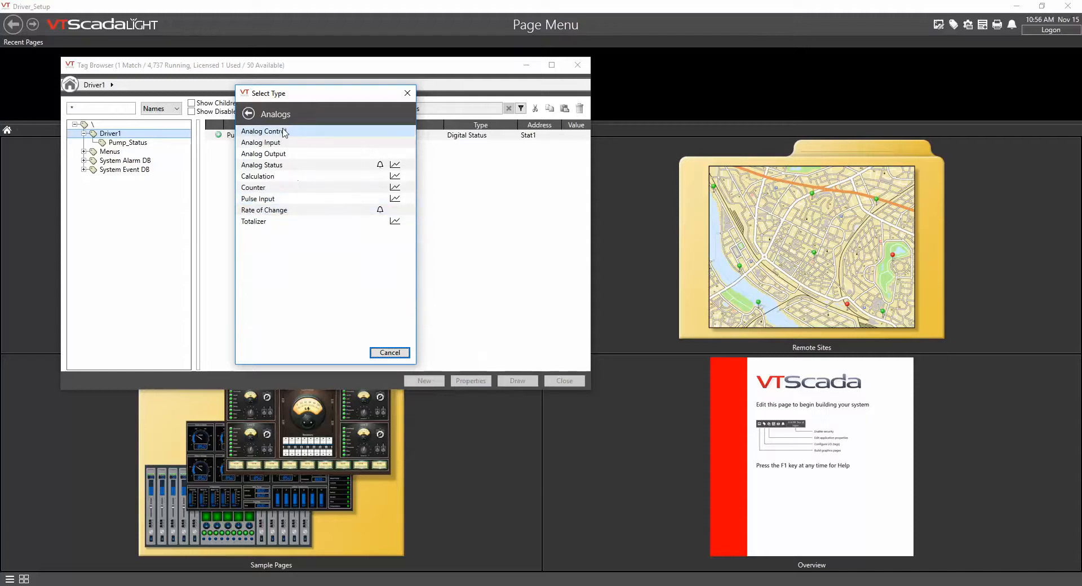
click(294, 166)
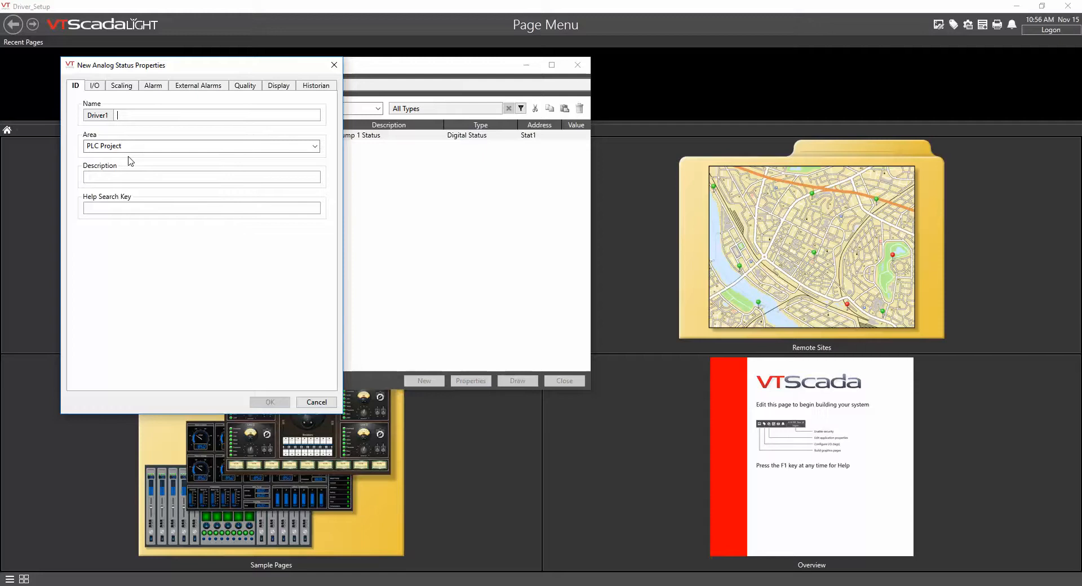
click(135, 116)
text(Level)
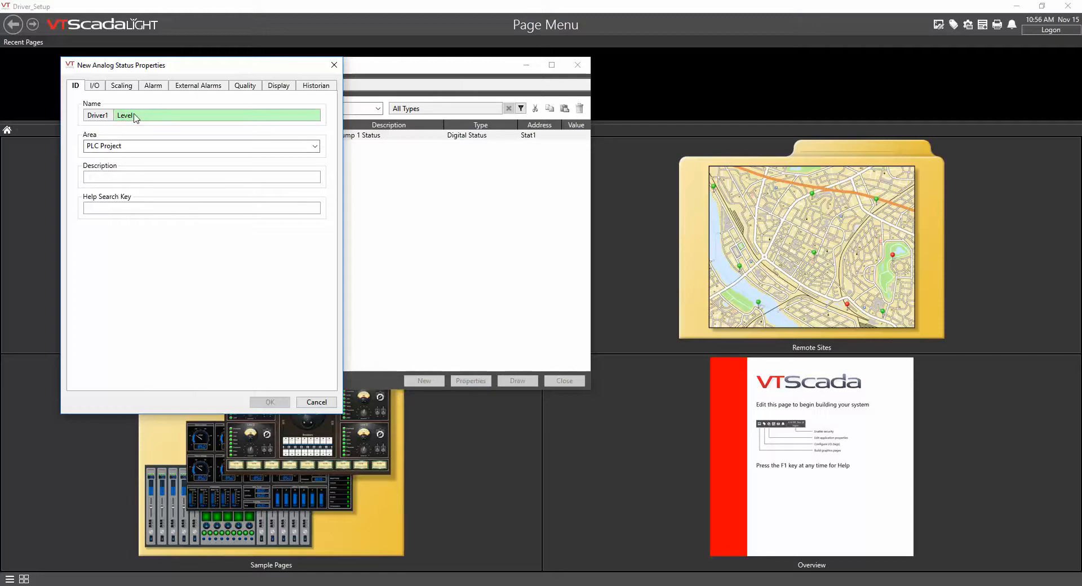
Step: Save the Level tag after reviewing its I/O settings, and close the Tag Browser
click(94, 86)
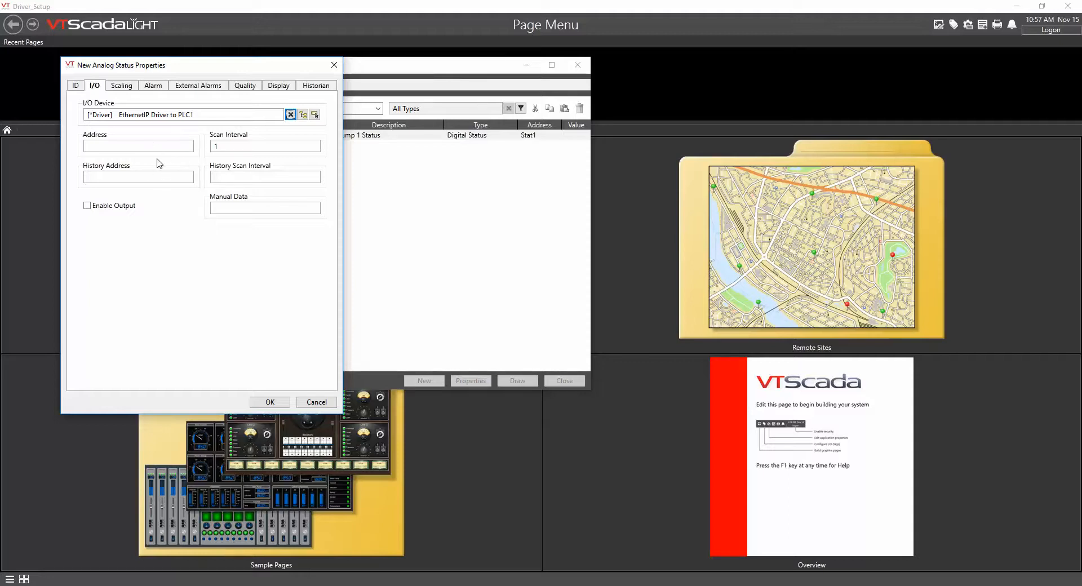
click(271, 402)
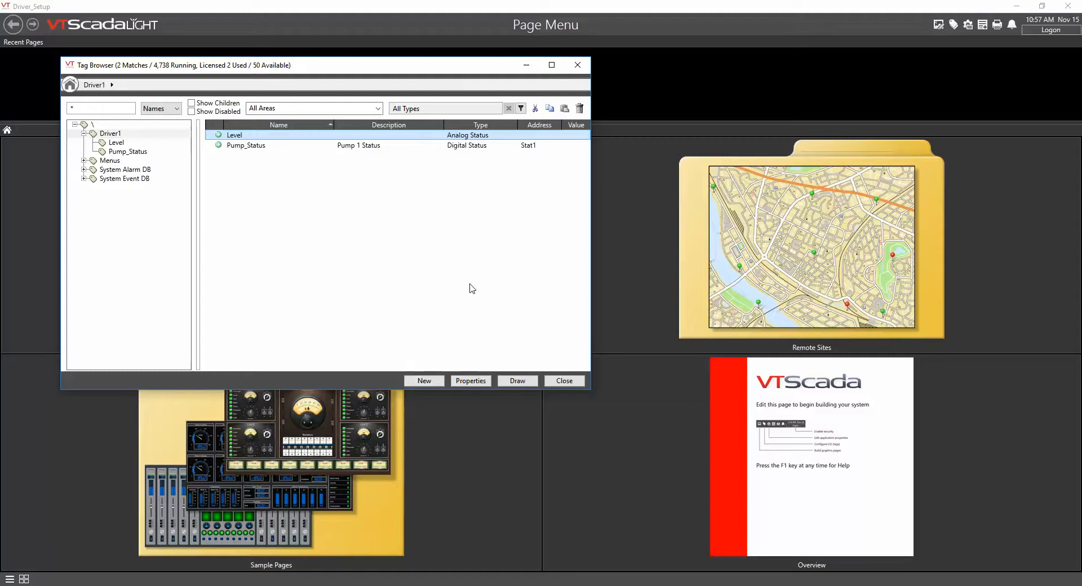
click(552, 381)
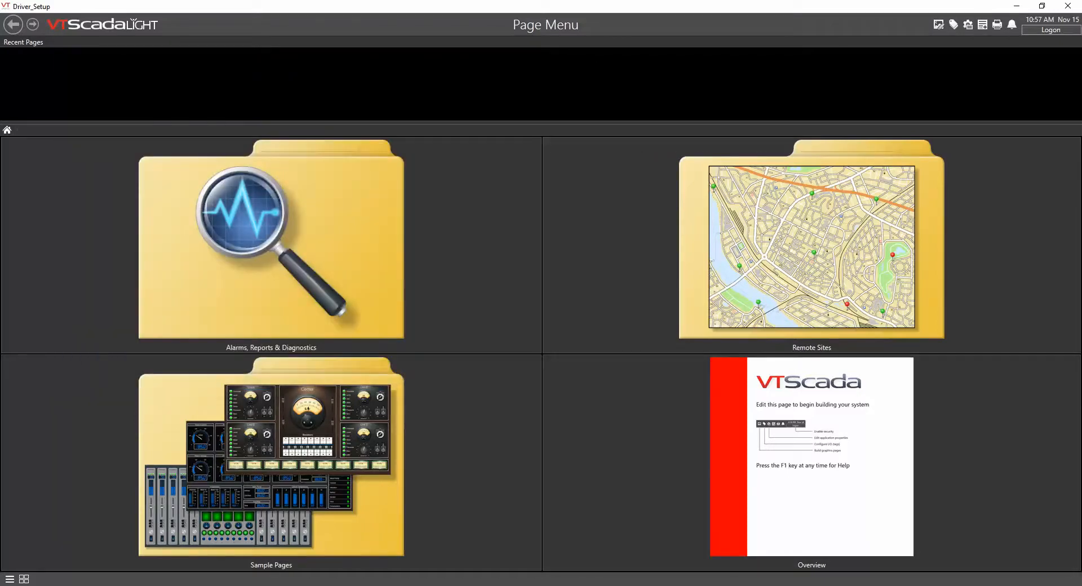